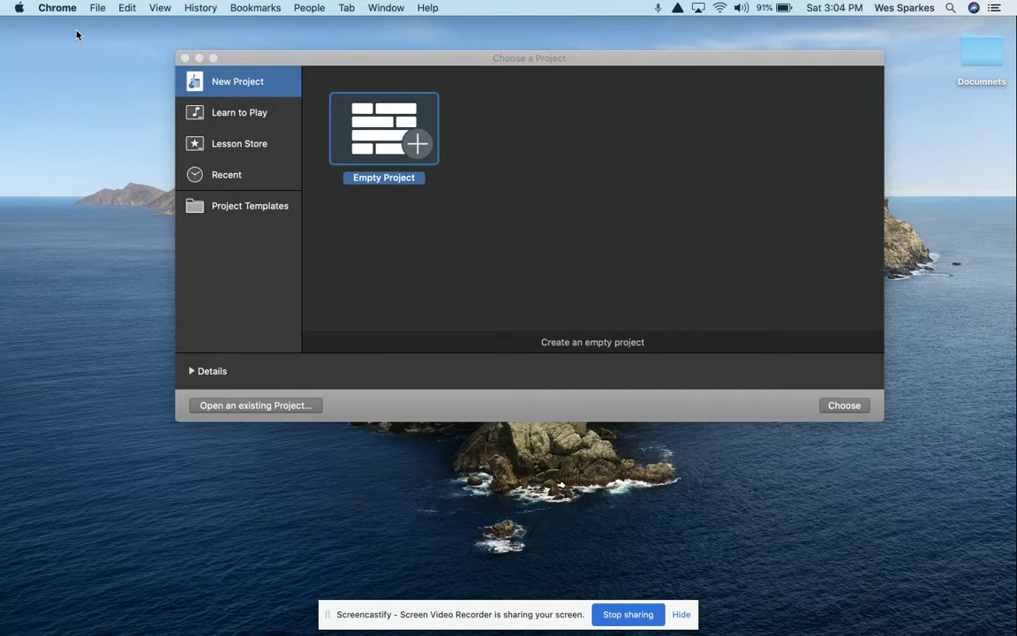
# Bring GarageBand's Choose a Project window, with Empty Project, into focus
pyautogui.click(274, 93)
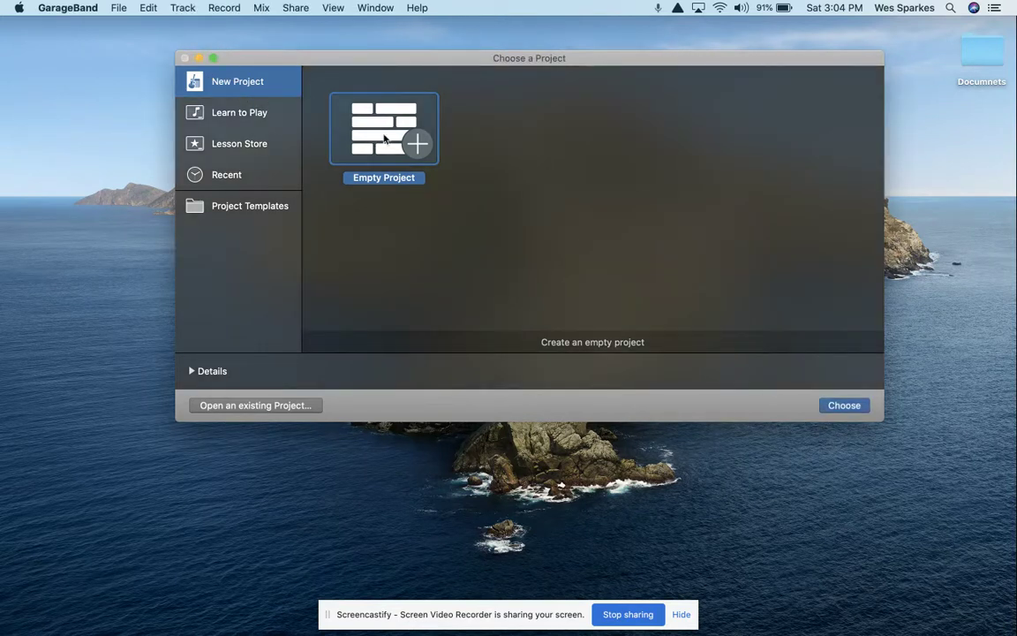
# Start an Empty Project with a software instrument as its first track
pyautogui.click(844, 407)
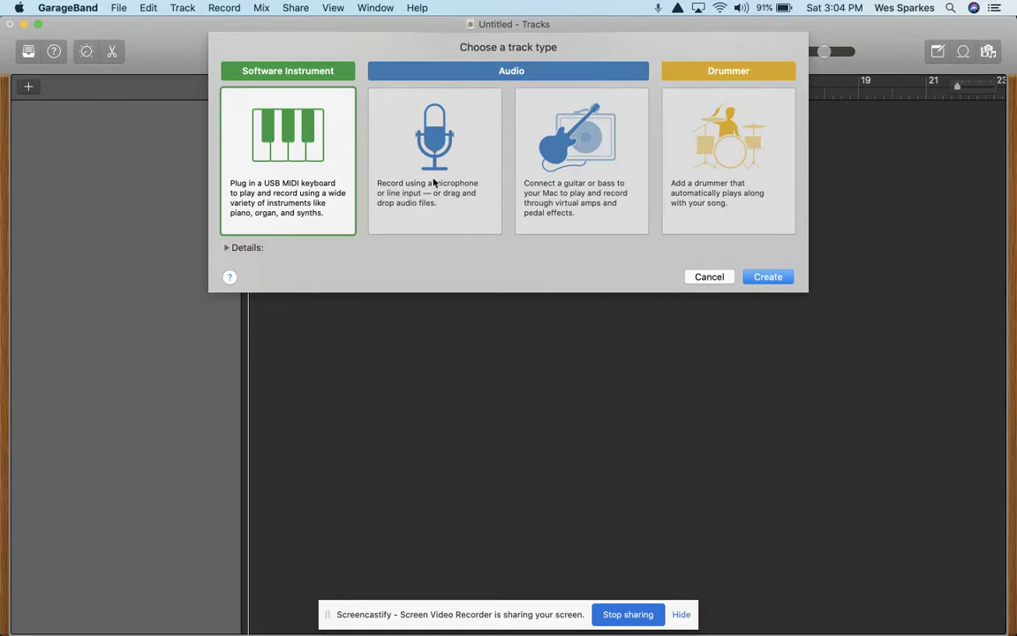
pyautogui.click(768, 277)
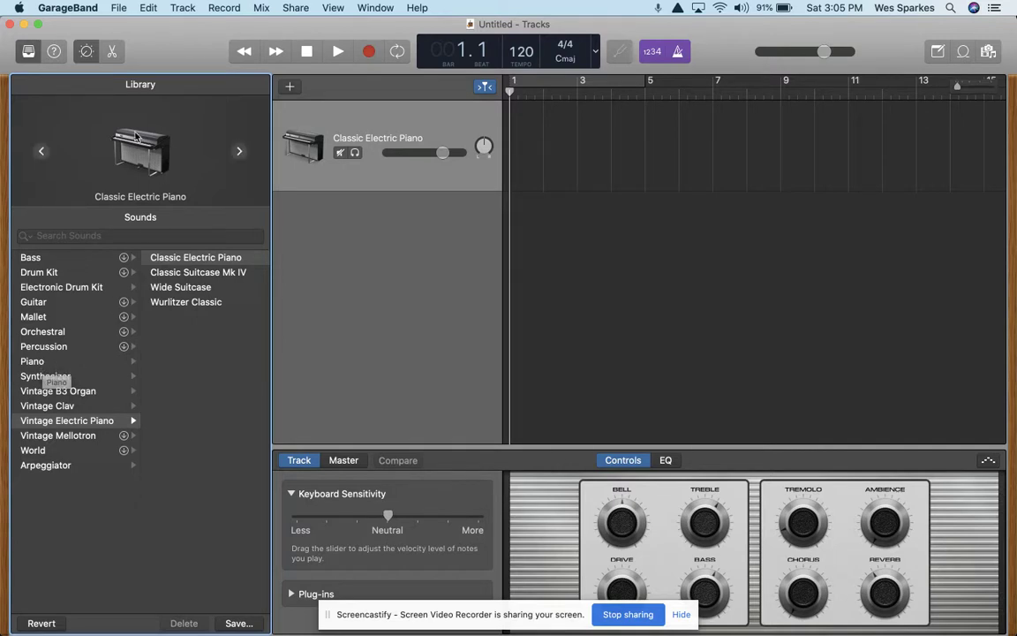
# Switch the track's sound from Classic Electric Piano to Piano > Steinway Grand Piano
pyautogui.click(46, 361)
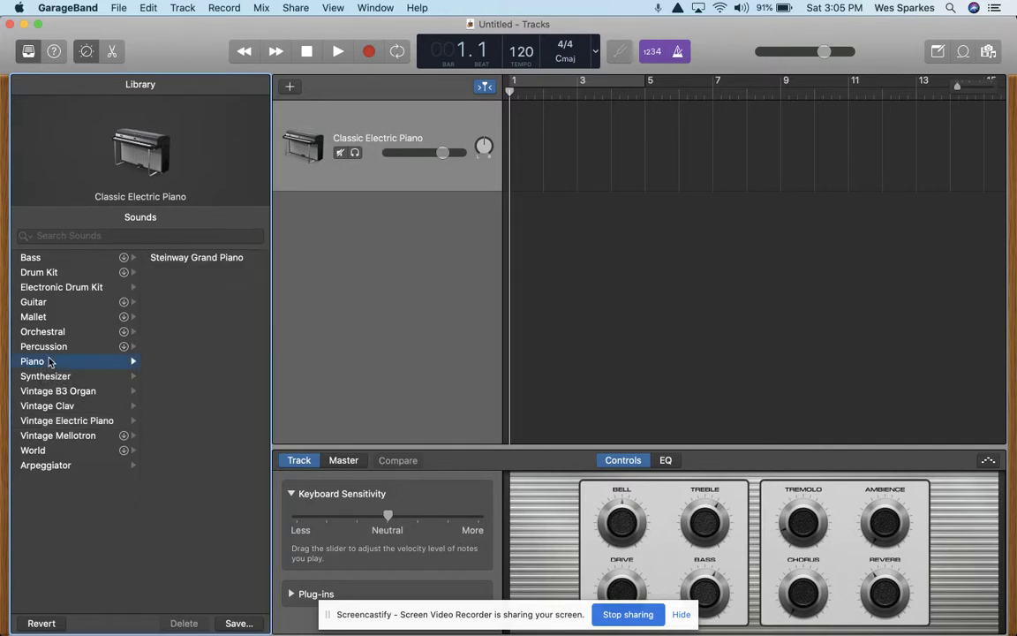
pyautogui.click(214, 262)
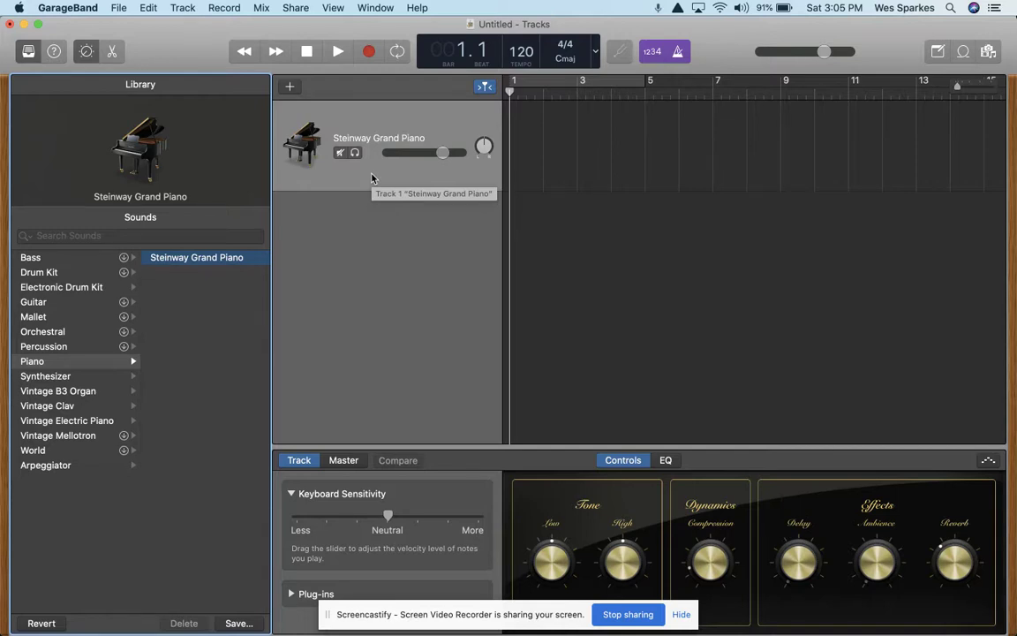
# Add four duplicate Steinway Grand Piano tracks via New Track With Duplicate Settings
pyautogui.click(188, 11)
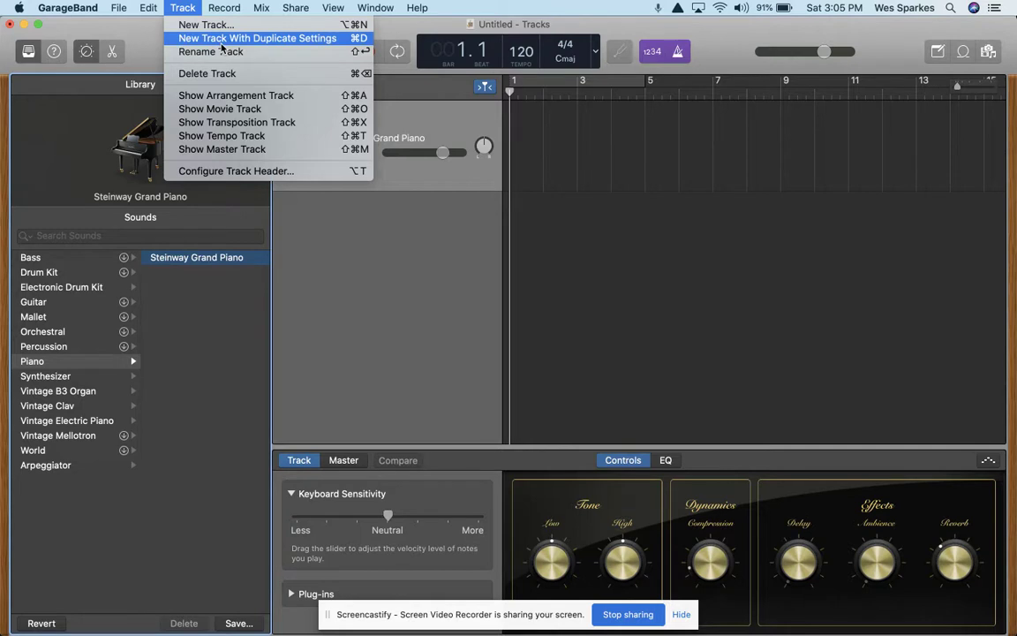
pyautogui.click(257, 43)
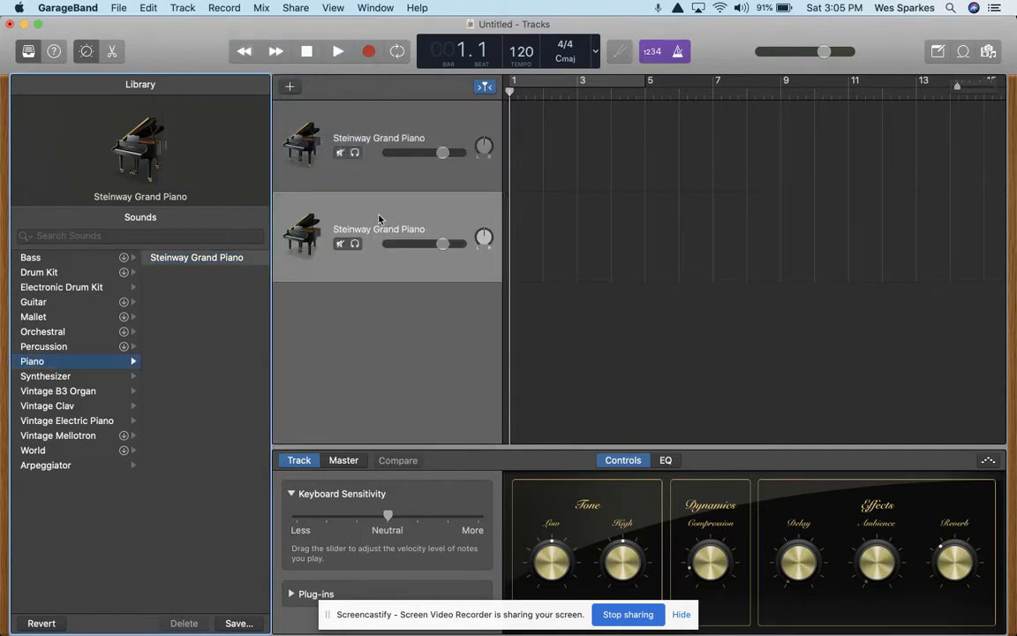
pyautogui.click(186, 7)
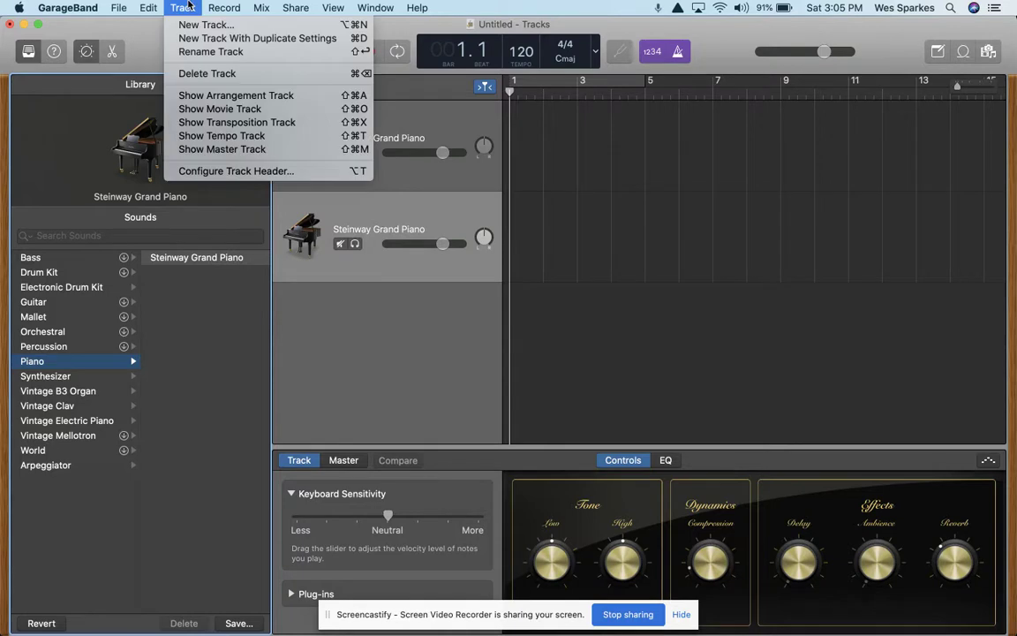
pyautogui.click(250, 40)
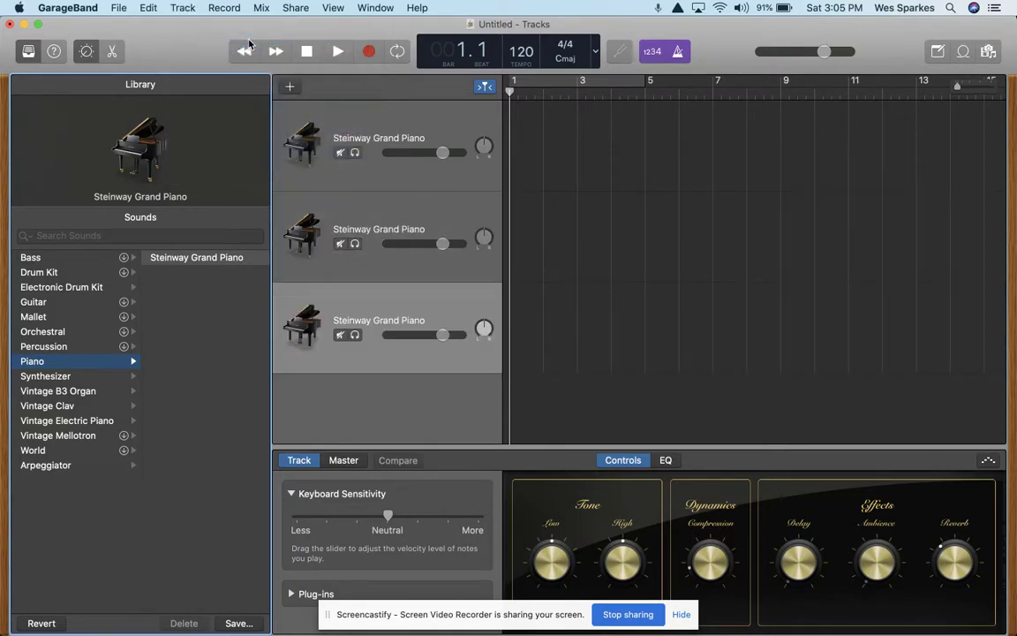
pyautogui.click(177, 6)
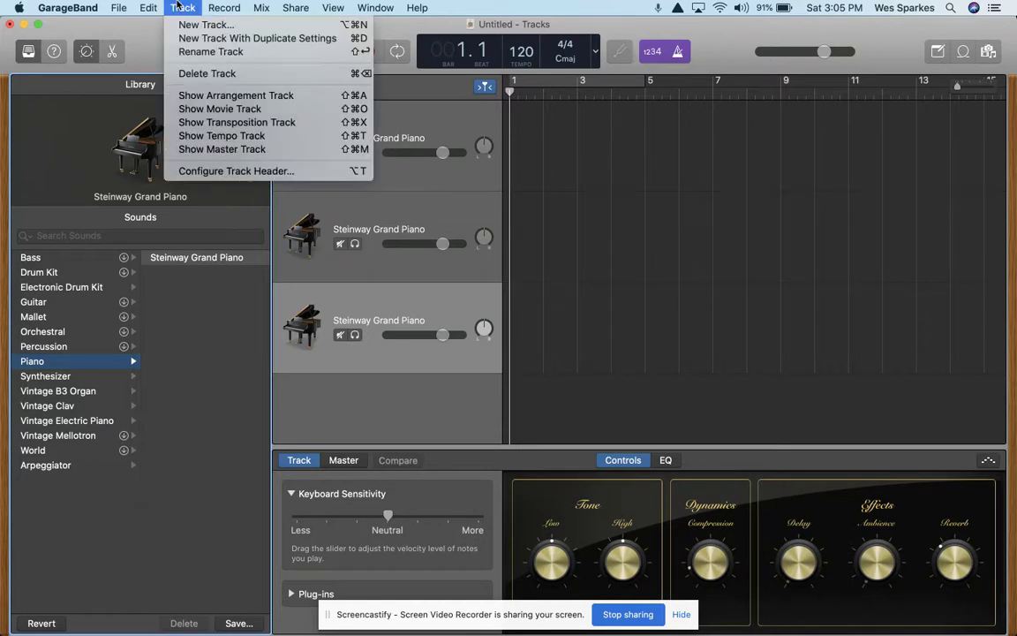
pyautogui.click(183, 39)
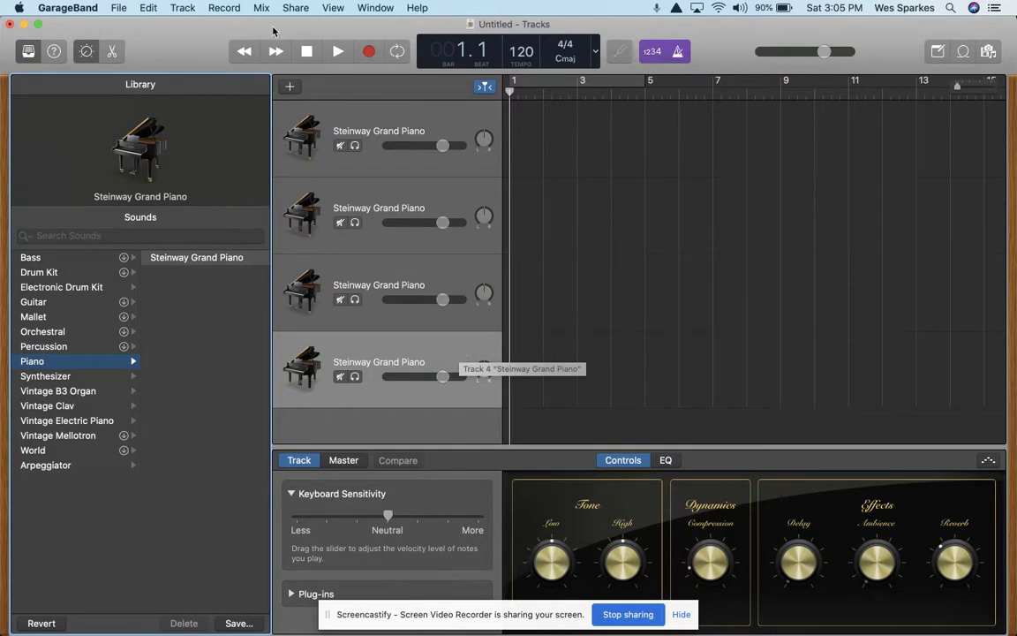
pyautogui.click(188, 7)
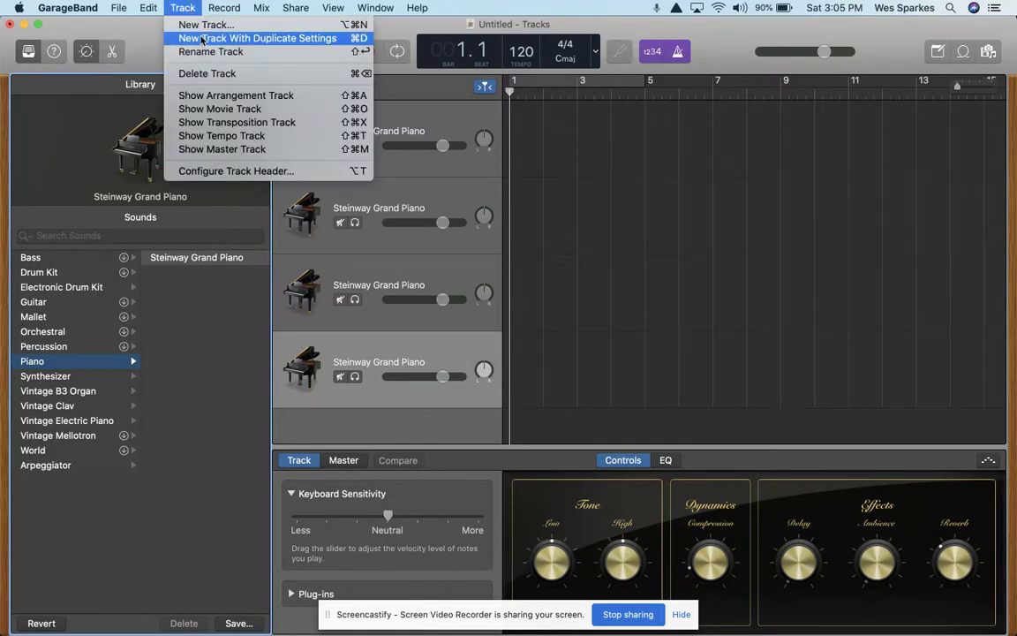
pyautogui.click(204, 39)
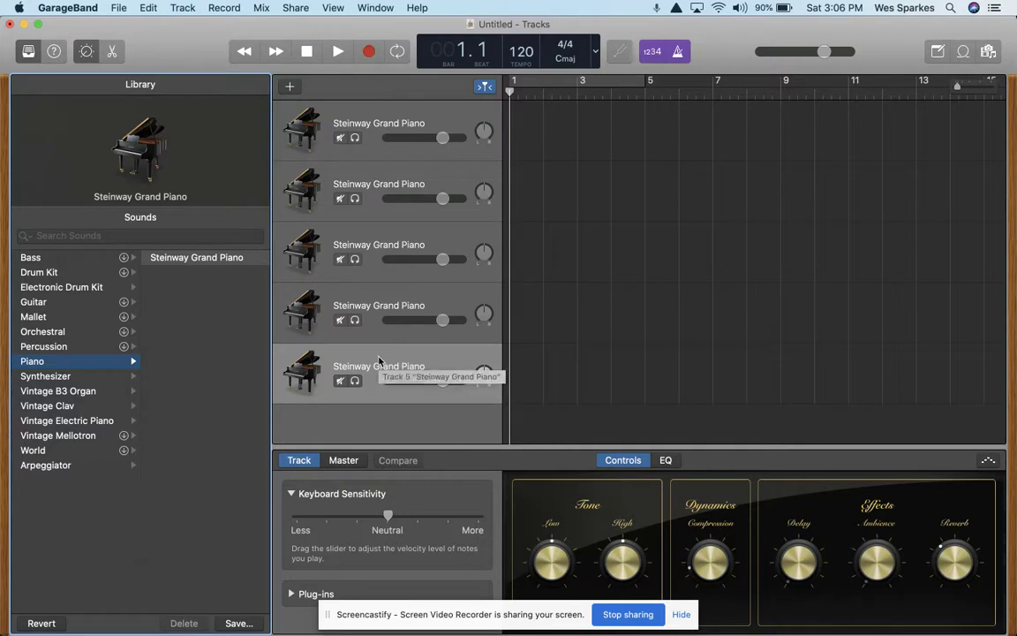
pyautogui.click(81, 274)
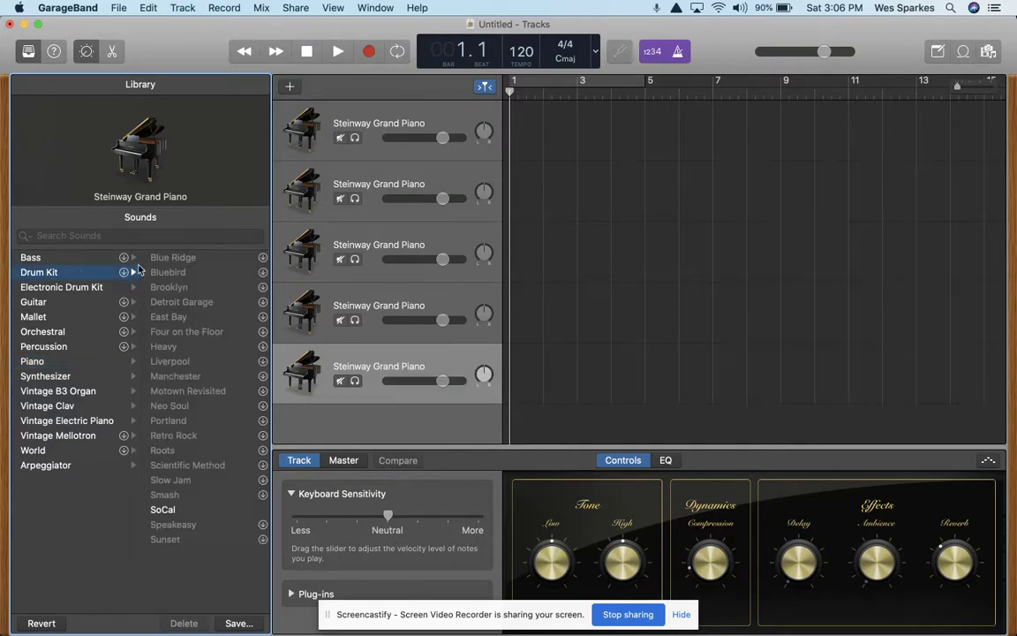
# Give the fifth track the Drum Kit > SoCal sound
pyautogui.click(182, 511)
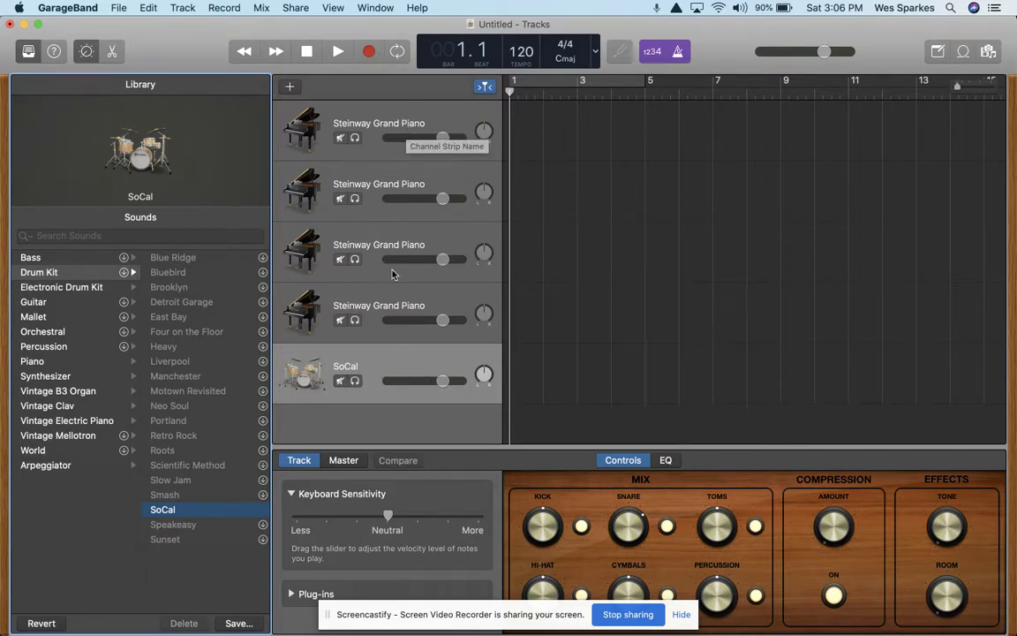
pyautogui.click(372, 126)
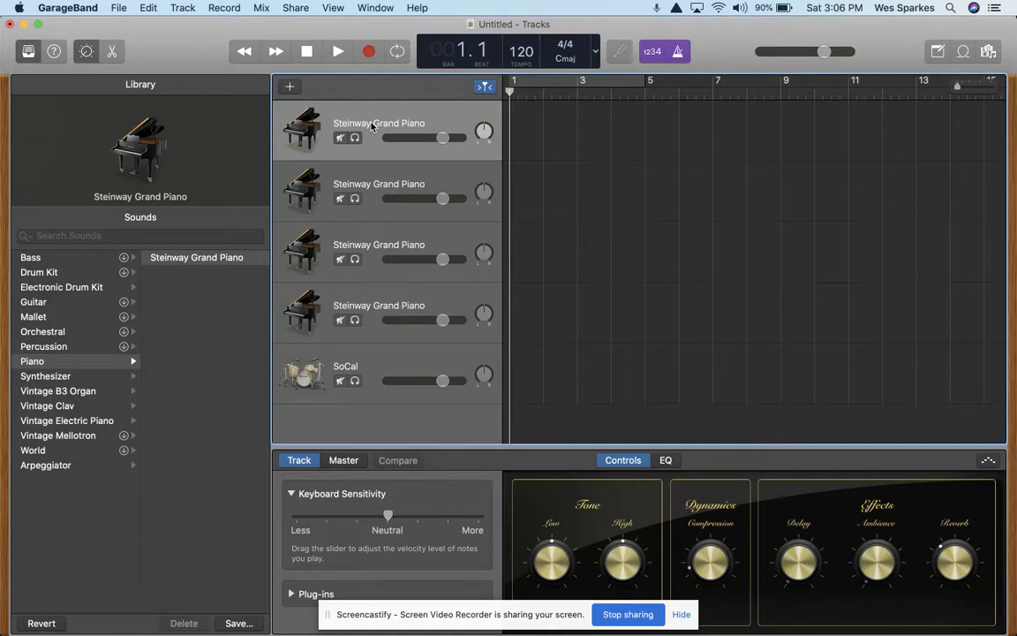
# Name the top three tracks Soprano, Alto and Intro
pyautogui.doubleClick(373, 124)
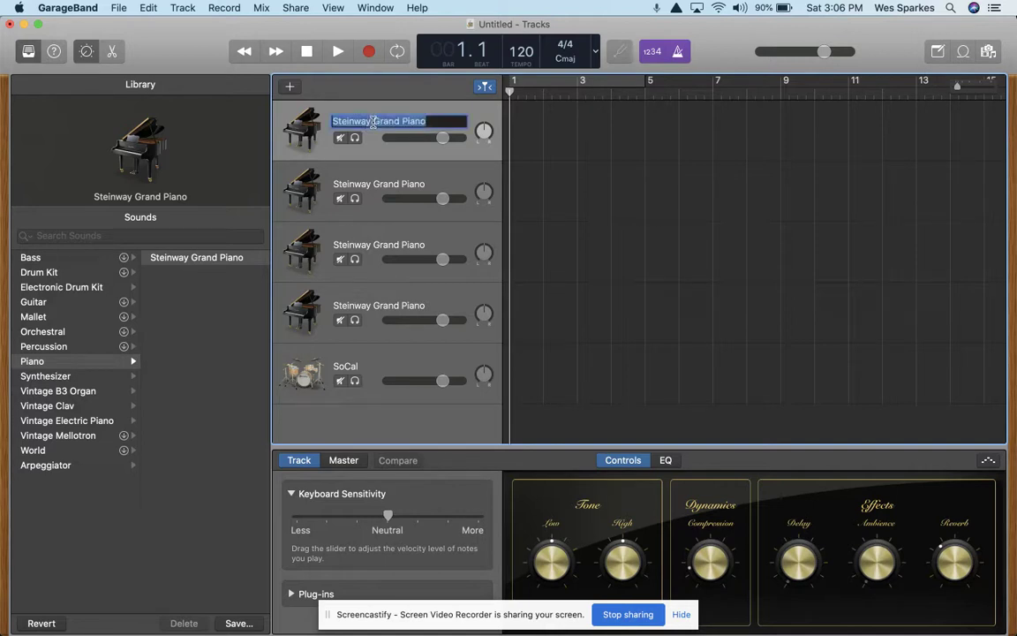
pyautogui.write('Soprano')
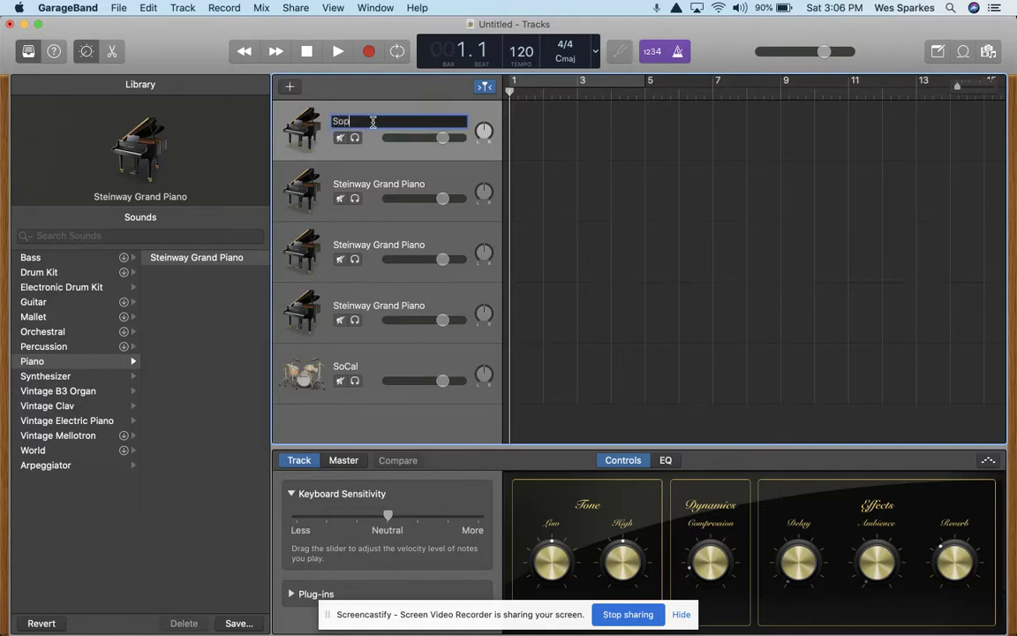
pyautogui.click(360, 191)
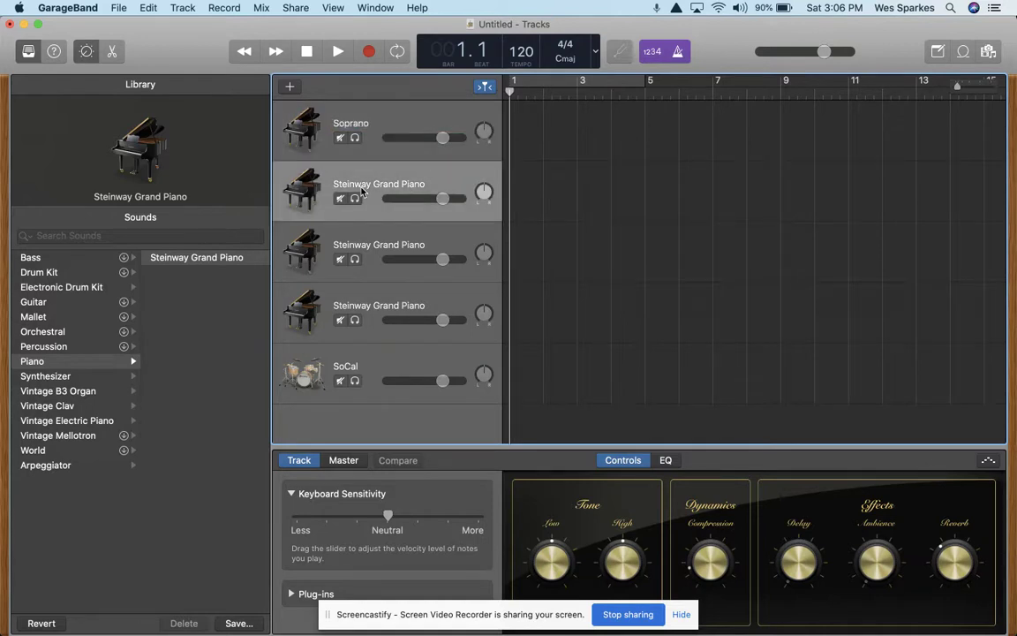
pyautogui.doubleClick(360, 185)
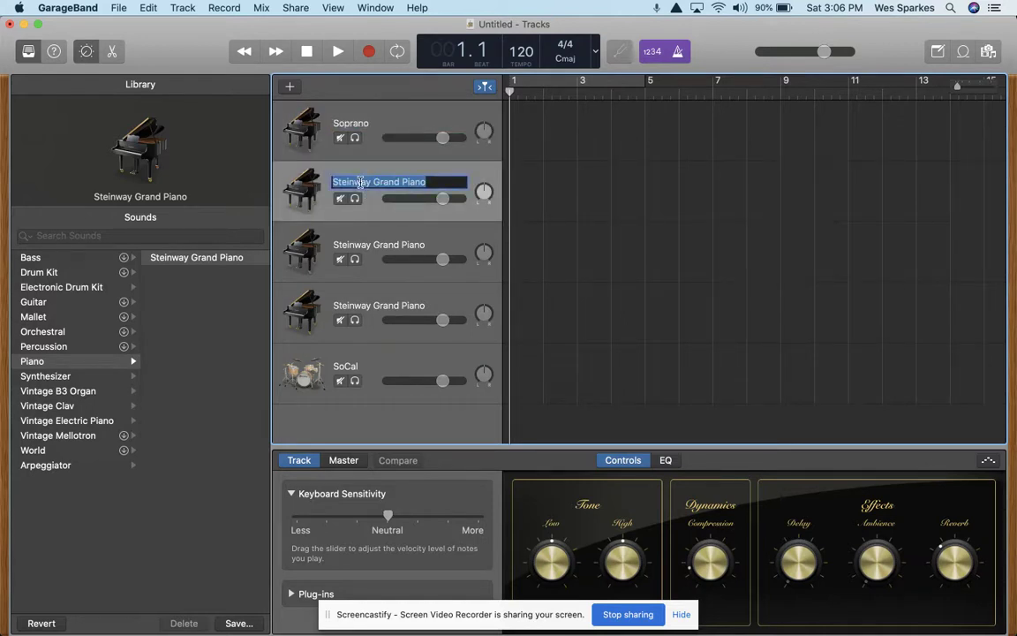
pyautogui.write('Alto')
pyautogui.click(346, 229)
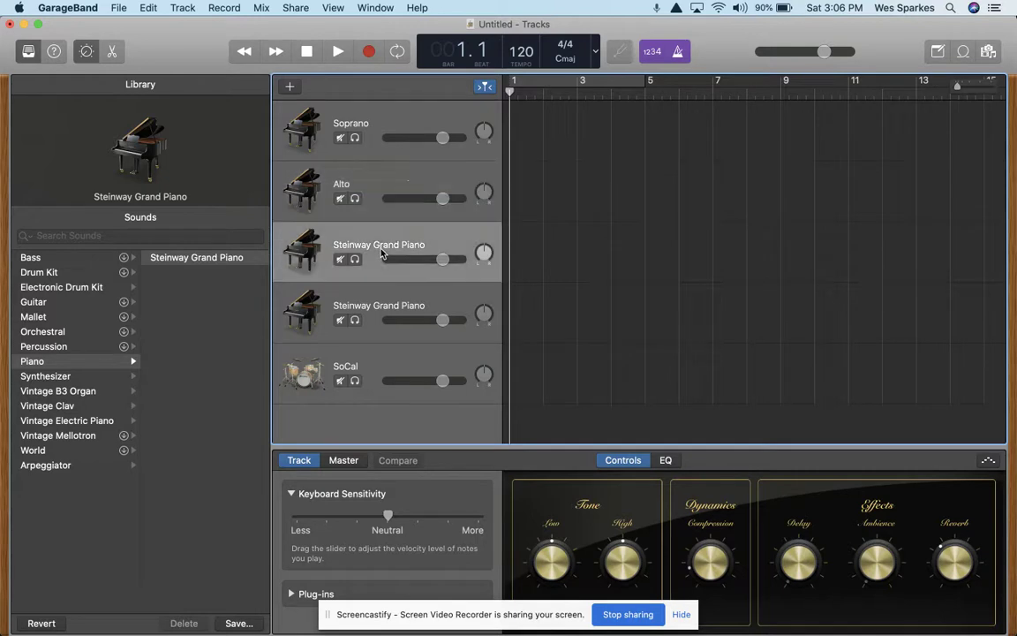
pyautogui.doubleClick(376, 248)
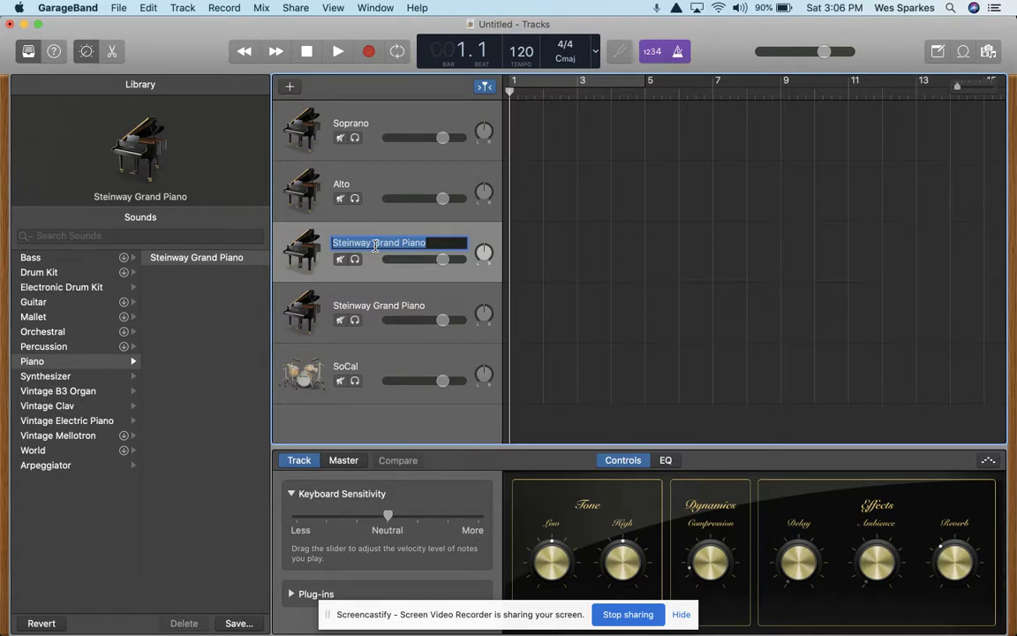
pyautogui.write('Intro')
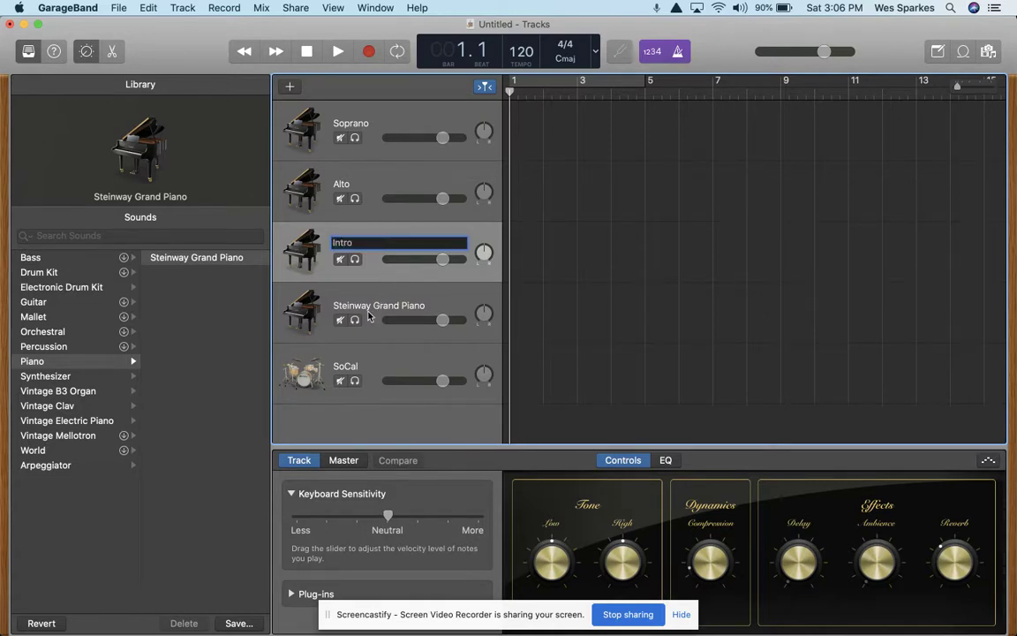
pyautogui.click(370, 315)
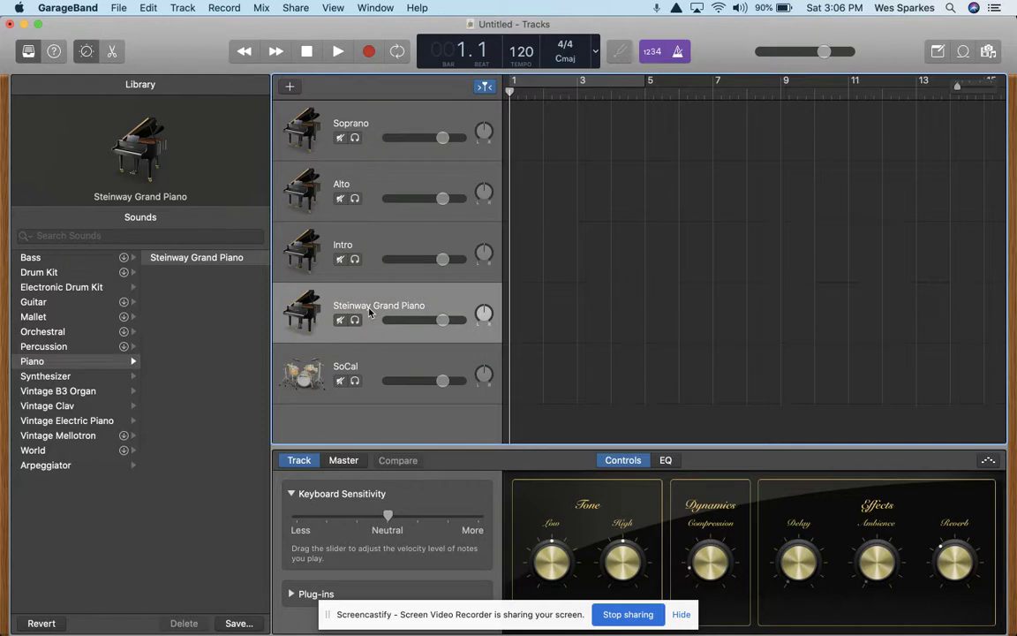
# Name the fourth track Accomp and the SoCal drum track Met
pyautogui.doubleClick(370, 310)
pyautogui.write('Accomp')
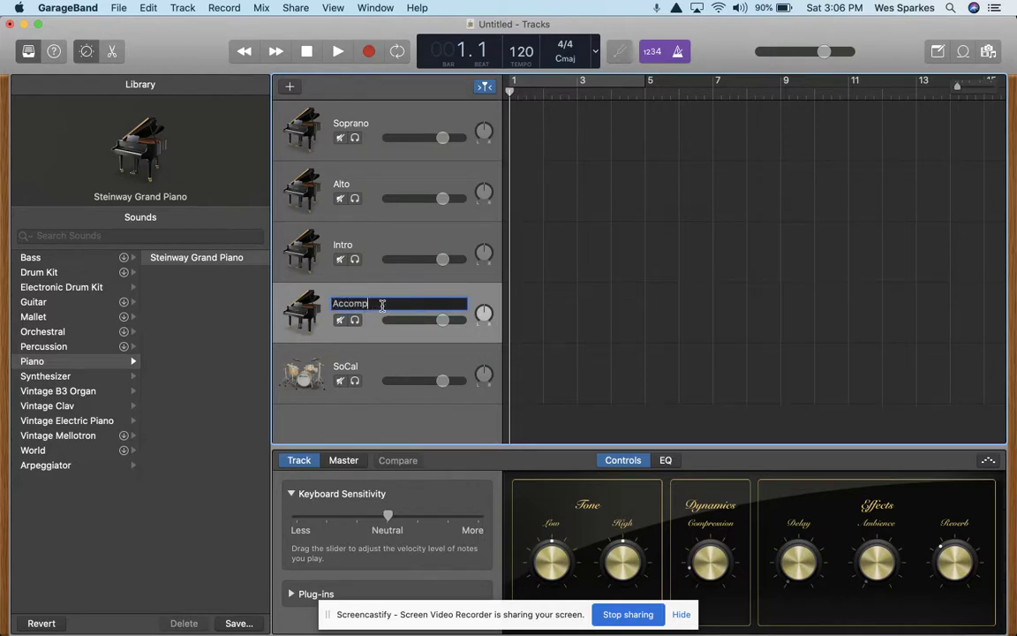
pyautogui.click(345, 369)
pyautogui.doubleClick(345, 369)
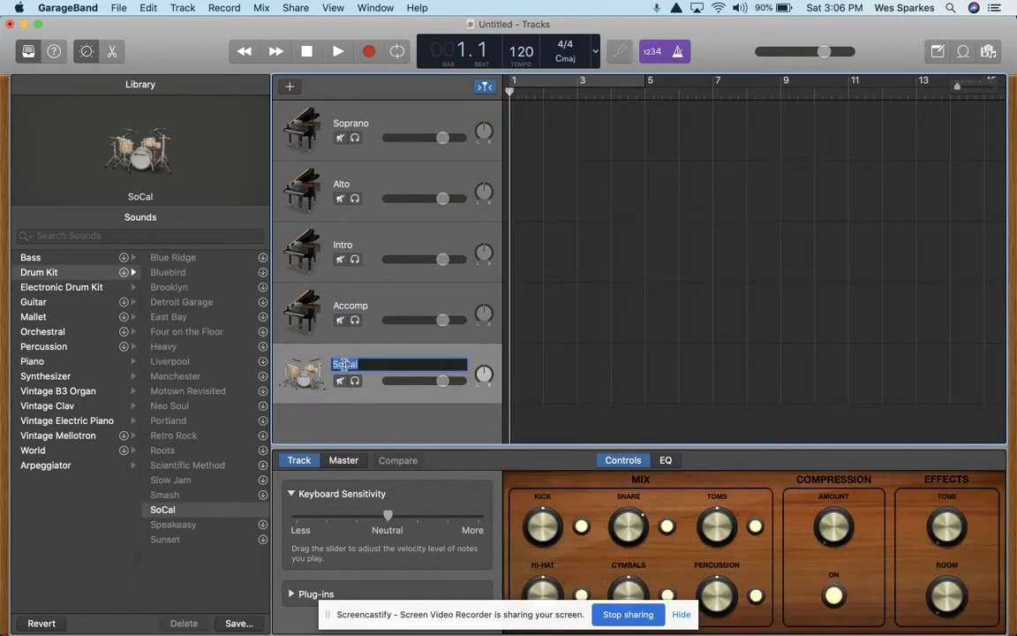
pyautogui.write('Met')
pyautogui.press('Return')
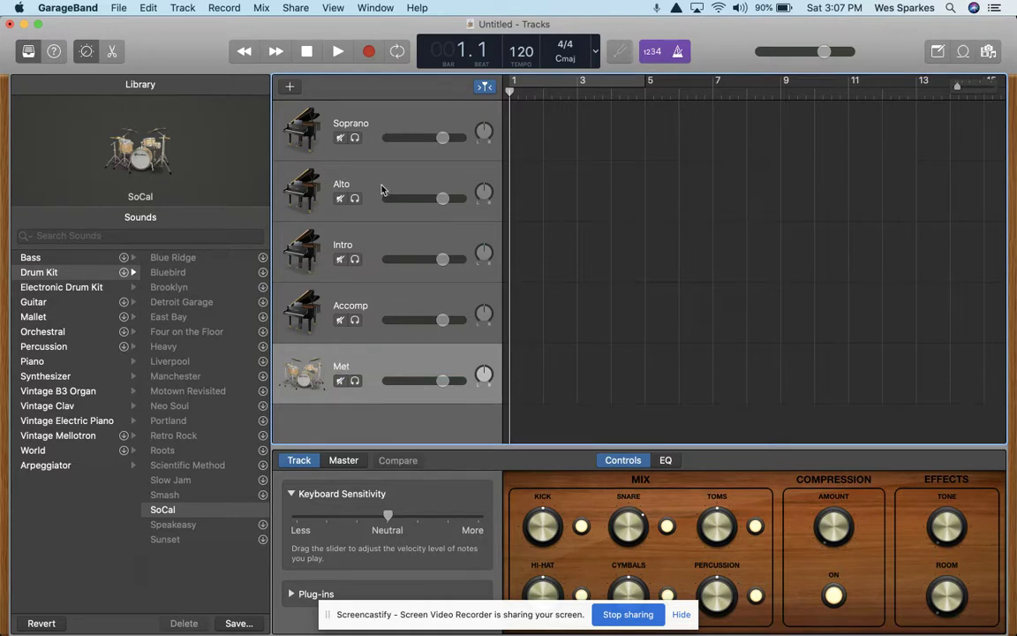
pyautogui.click(373, 152)
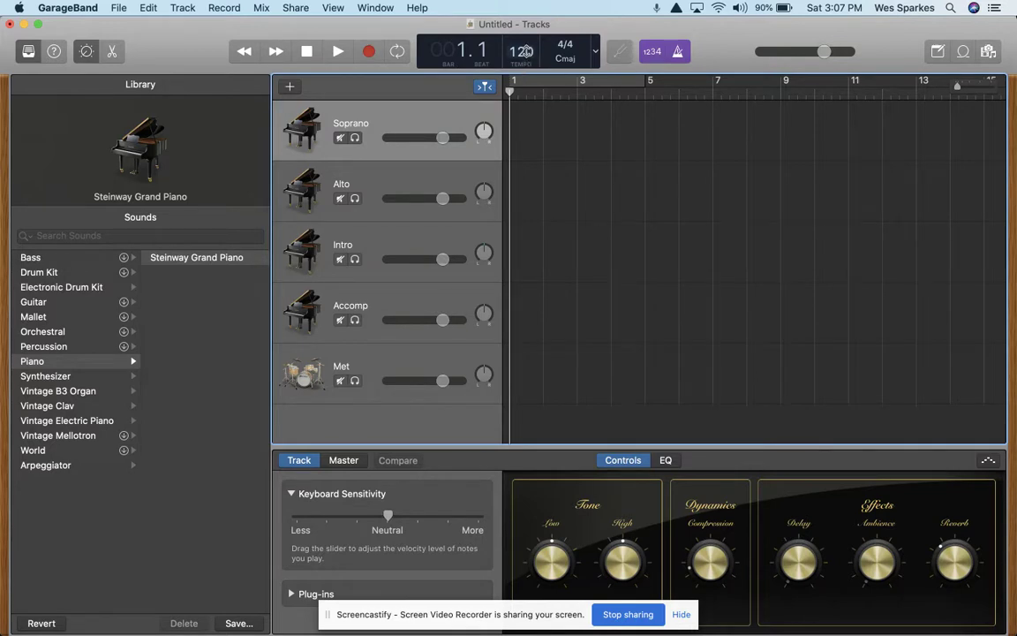
# Change the tempo in the LCD display from 120 to 88
pyautogui.doubleClick(526, 52)
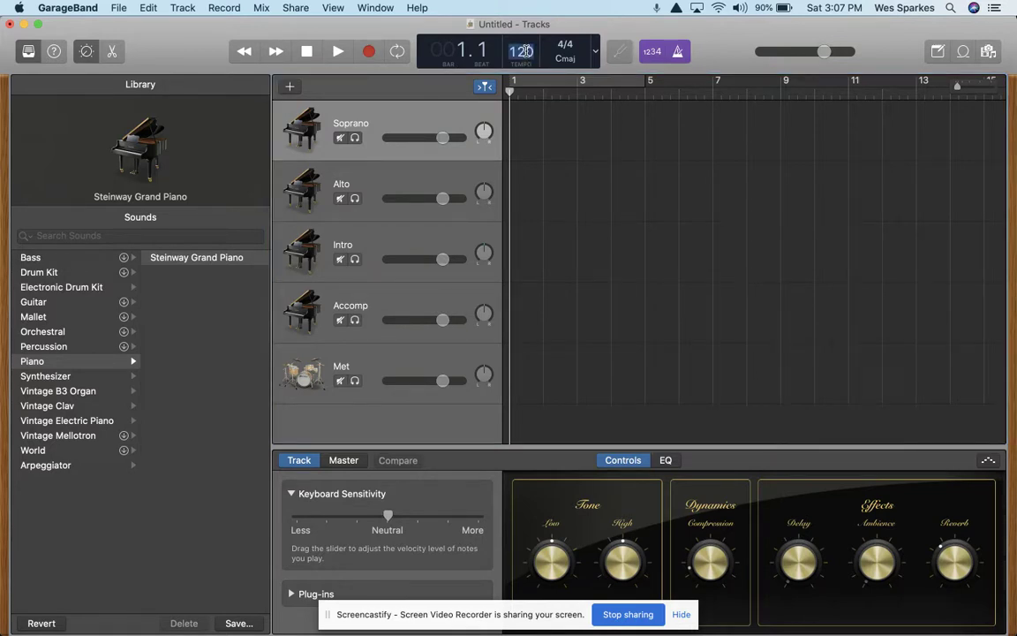
pyautogui.press('BackSpace')
pyautogui.write('88')
pyautogui.click(563, 55)
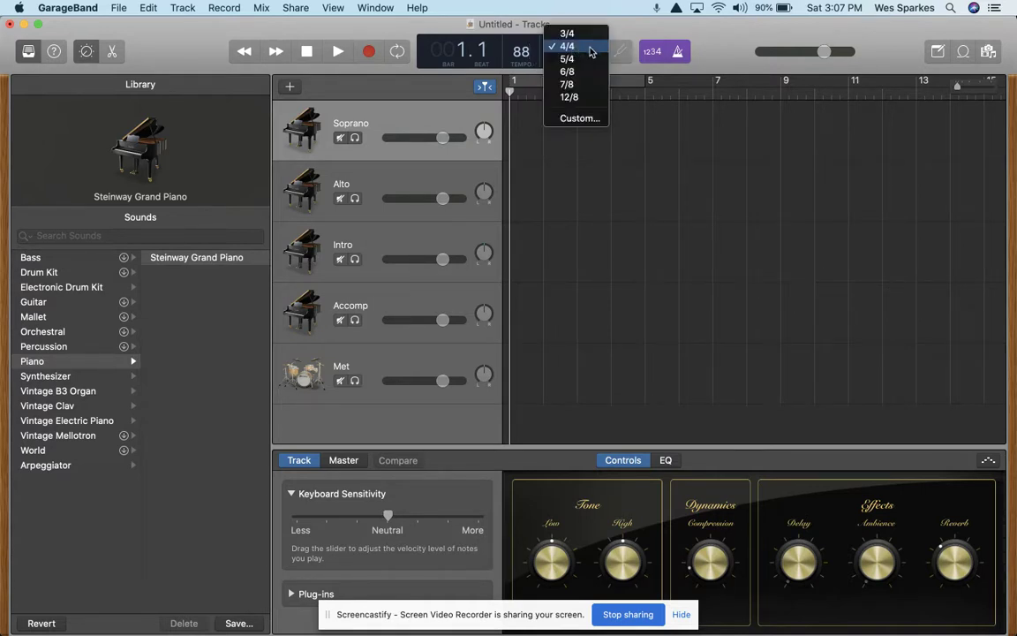
pyautogui.click(589, 48)
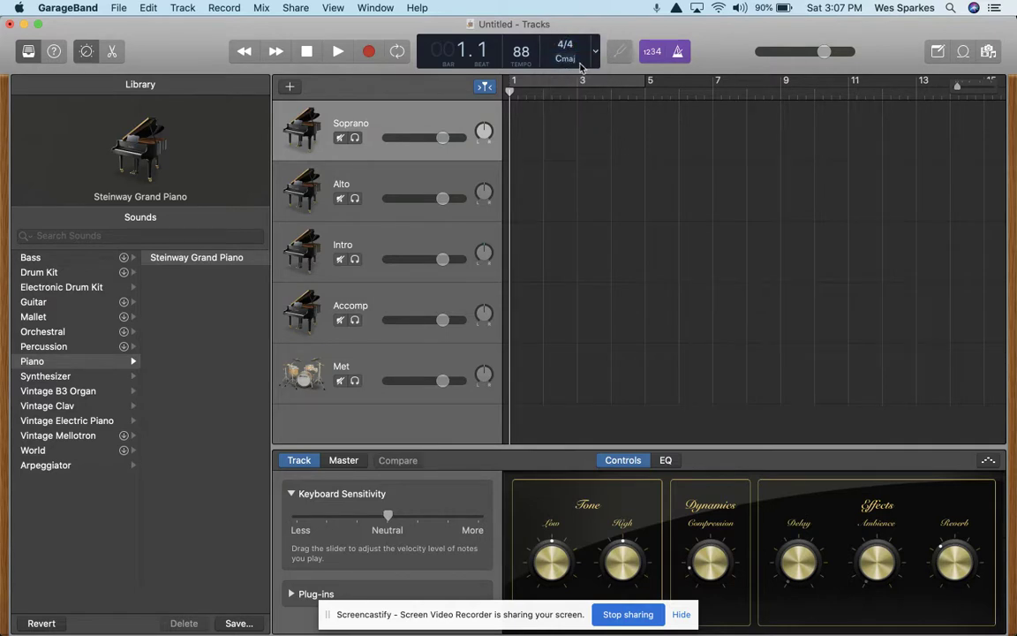